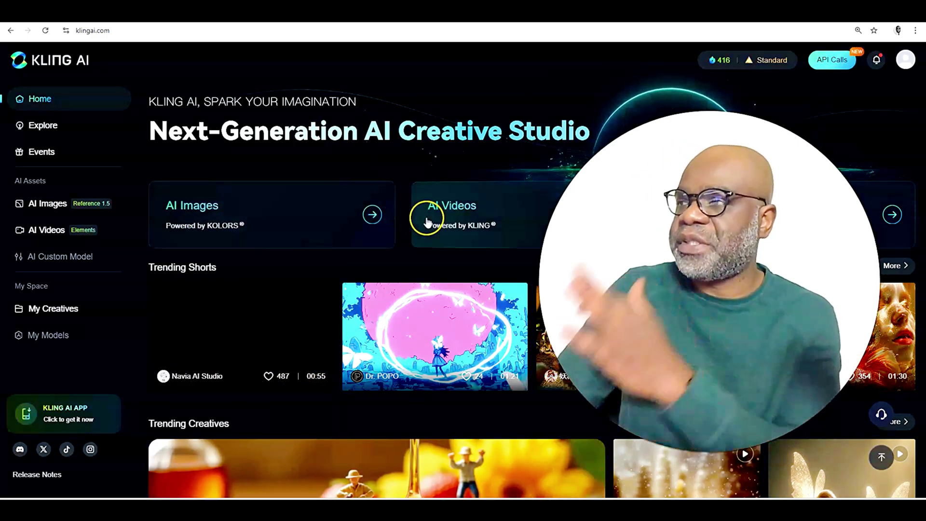
Switch the Image to Video creator to Frames mode for start and end frames
scroll(512, 364, "down", 15)
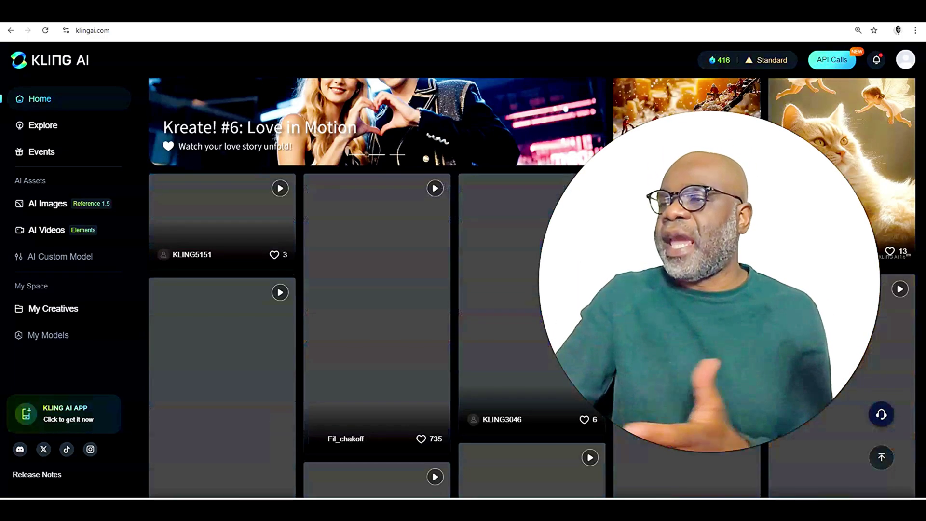
scroll(512, 365, "up", 15)
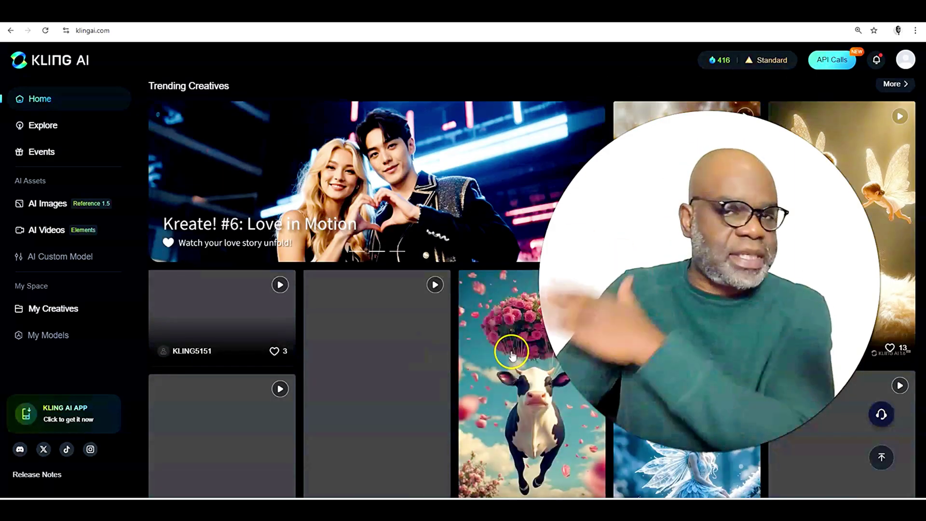
scroll(512, 356, "down", 5)
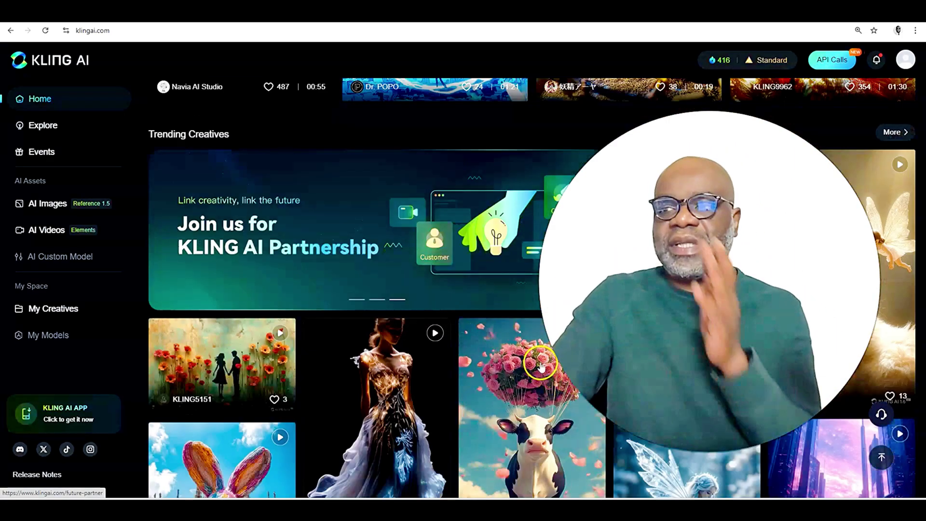
scroll(506, 320, "up", 5)
scroll(508, 328, "up", 1)
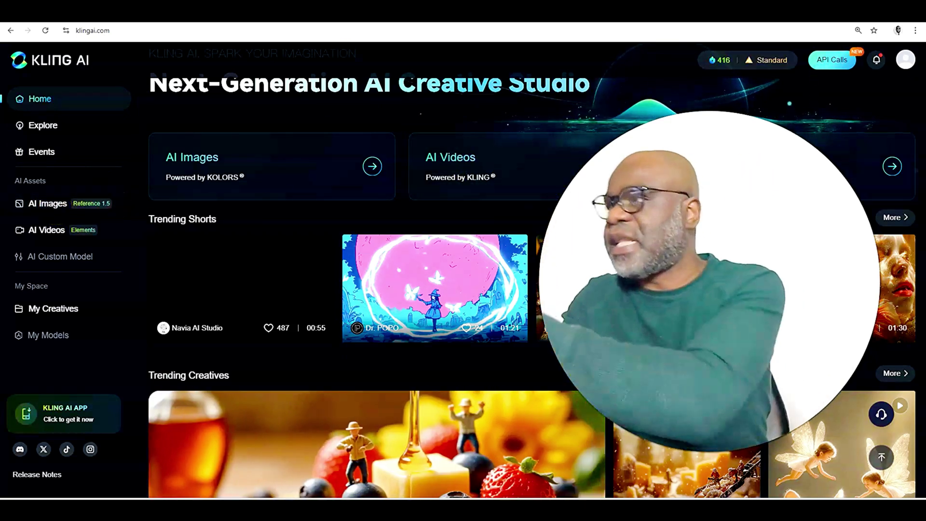
mouse_move(489, 357)
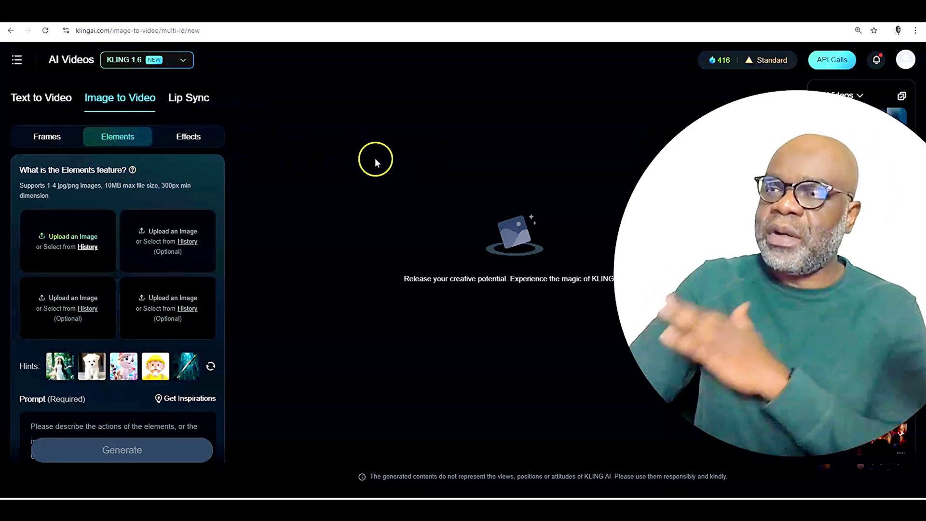
left_click(56, 138)
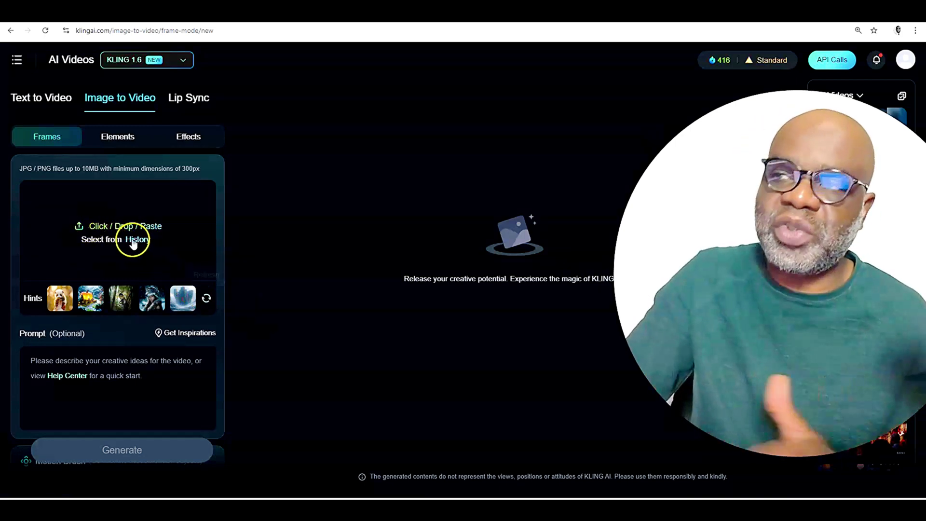
Try the panda and waterfall samples, then load the girl-to-wolf sample's frames and prompt
left_click(59, 301)
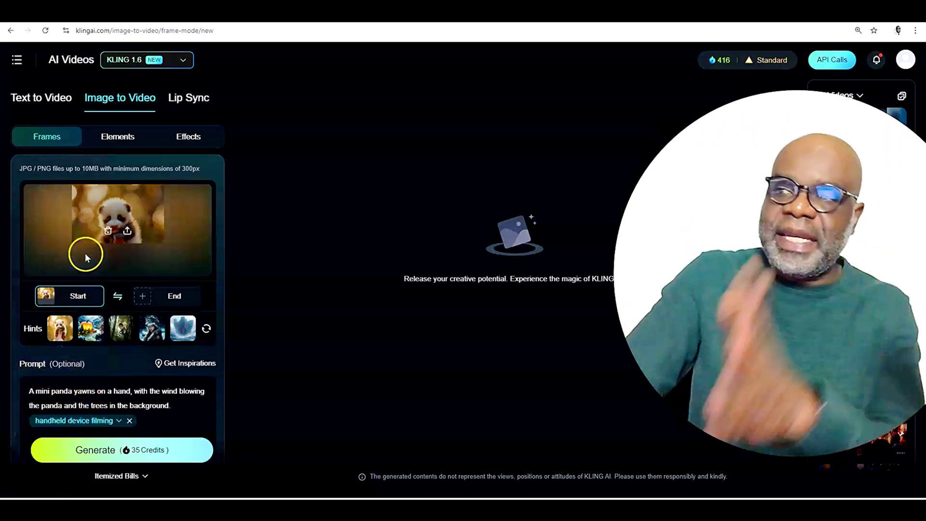
left_click(144, 296)
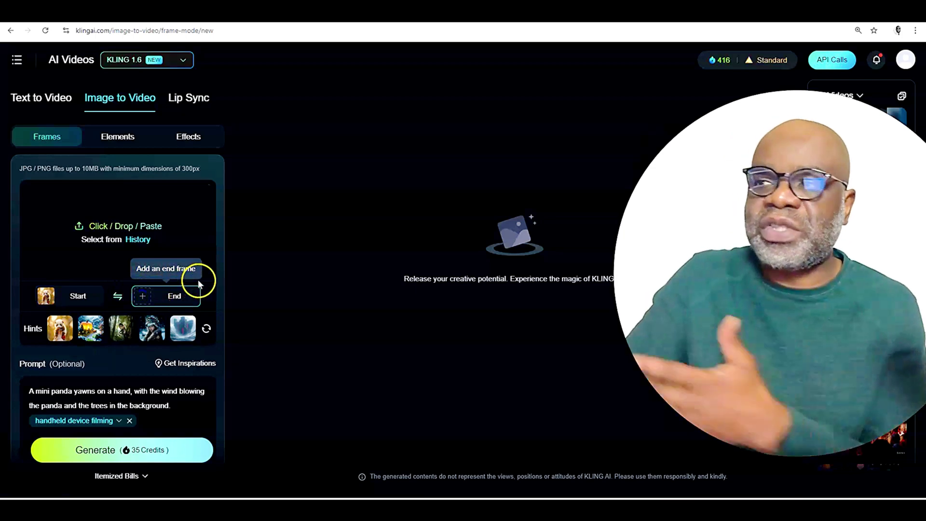
left_click(184, 330)
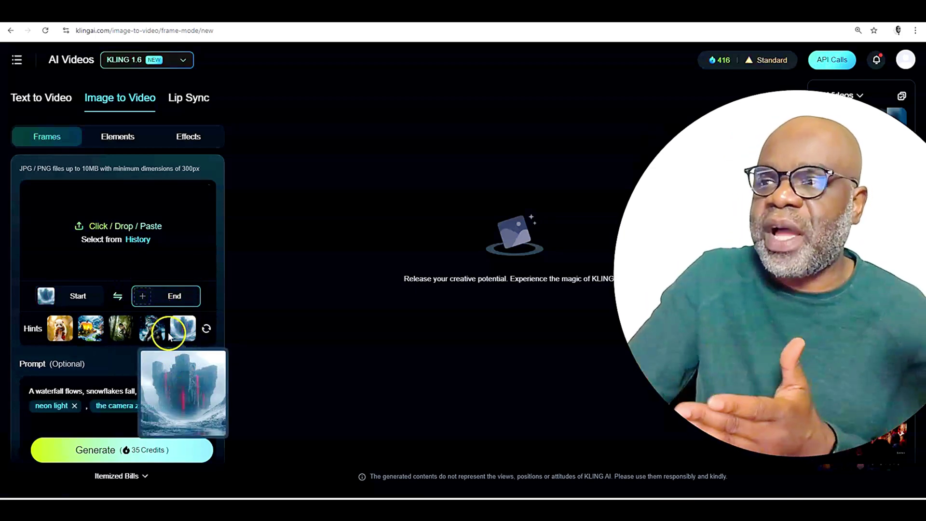
left_click(152, 328)
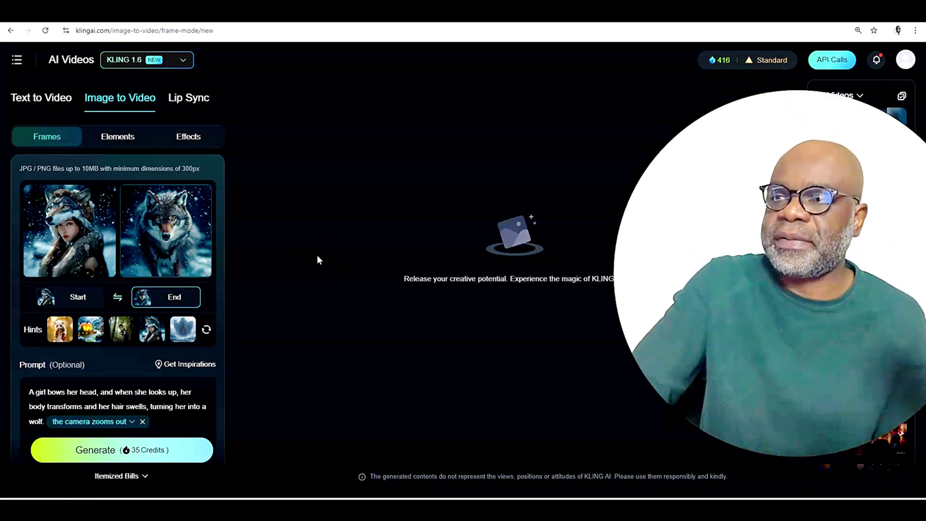
Delete both sample frames and upload the blue-sweater man's office photo as the start frame
left_click(61, 231)
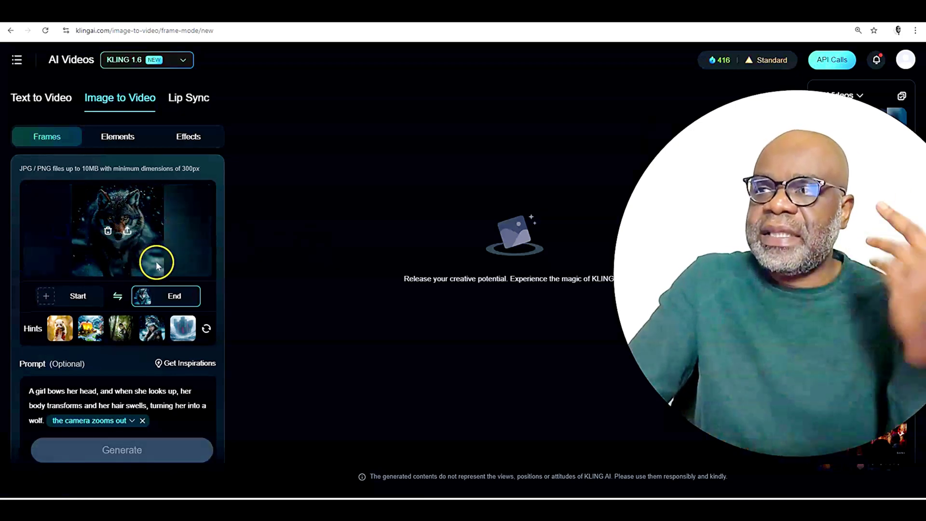
left_click(108, 231)
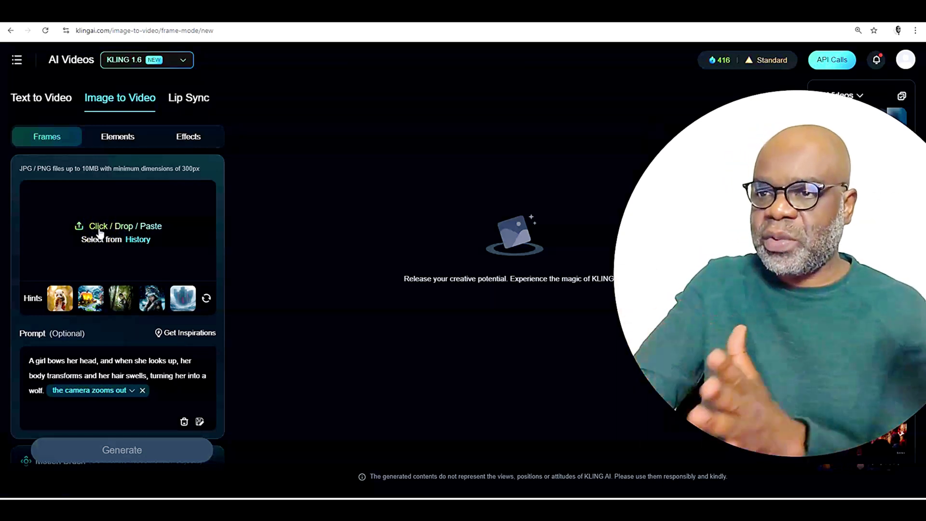
left_click_drag(0, 337, 118, 250)
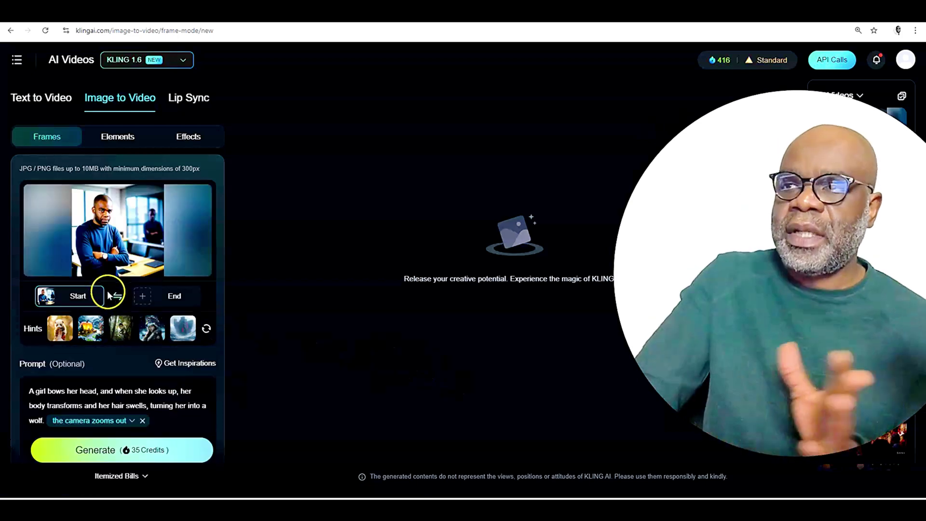
mouse_move(39, 296)
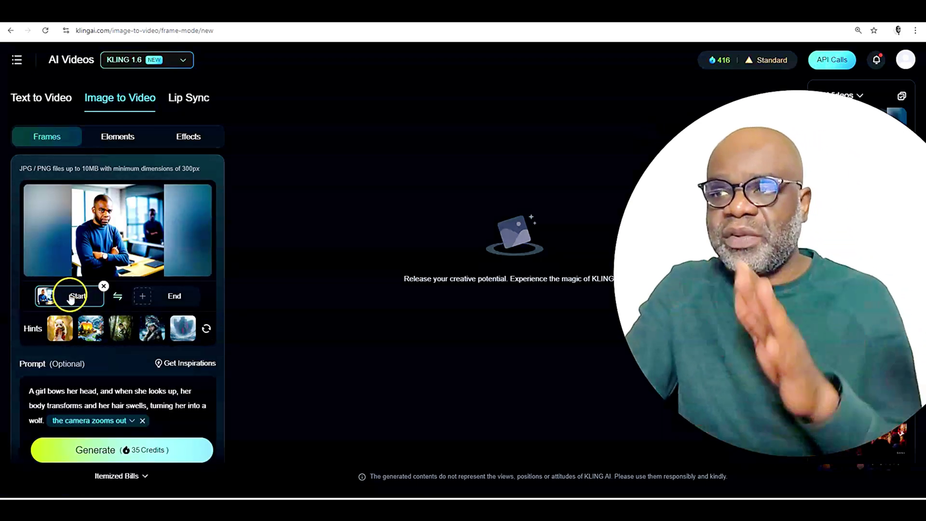
mouse_move(111, 212)
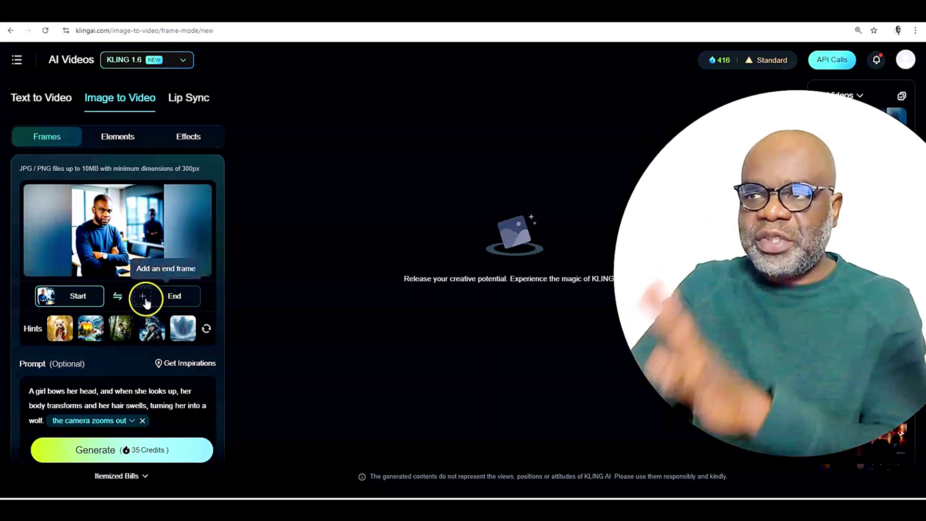
Upload the man-presenting-to-an-audience photo into the End frame slot
left_click(144, 298)
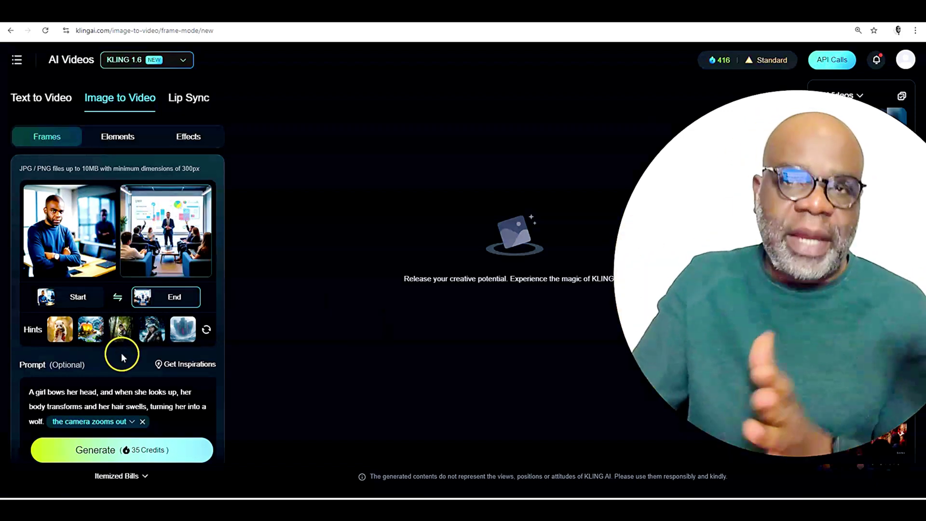
scroll(128, 344, "down", 2)
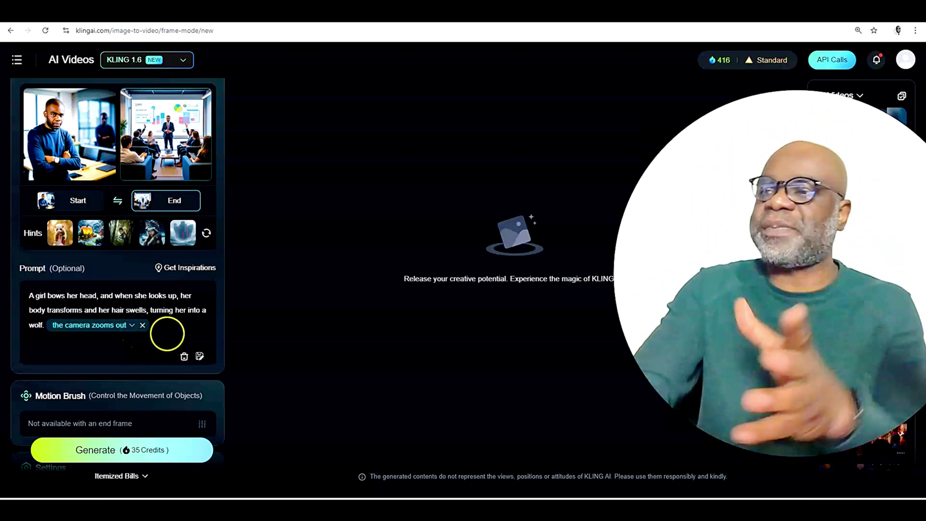
scroll(165, 333, "down", 2)
scroll(172, 384, "up", 4)
scroll(172, 381, "down", 3)
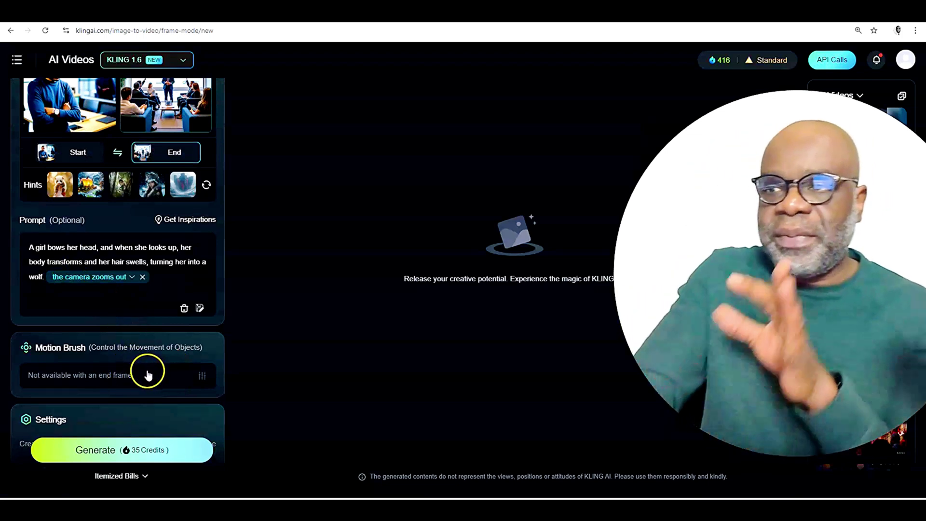
scroll(144, 372, "down", 1)
scroll(157, 333, "down", 2)
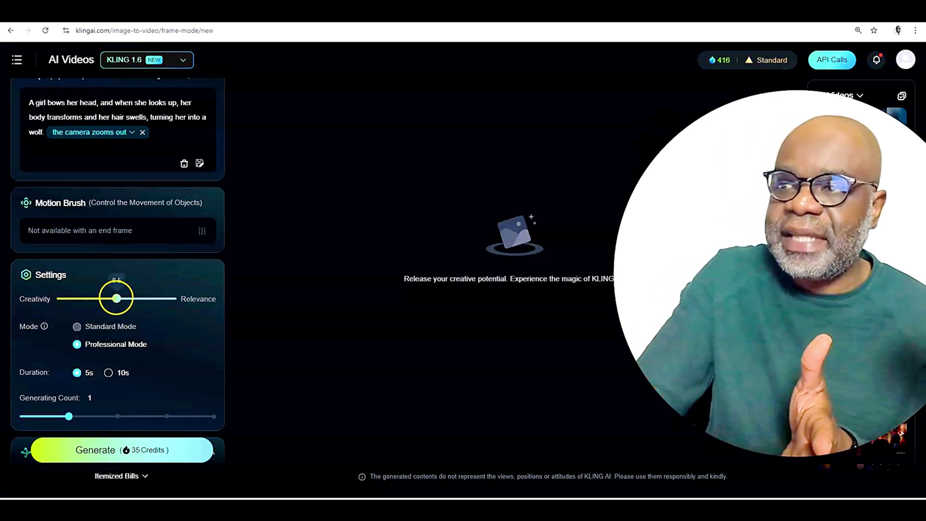
left_click_drag(116, 299, 159, 302)
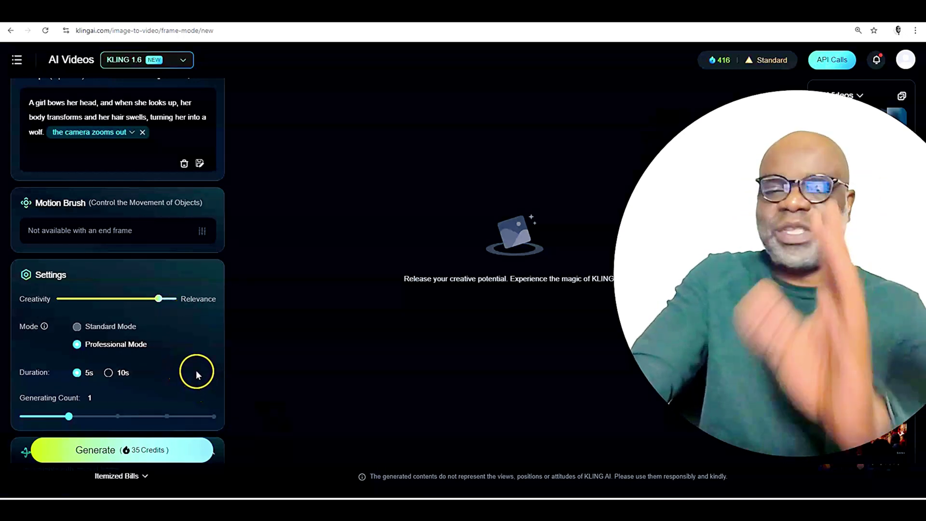
scroll(196, 381, "down", 5)
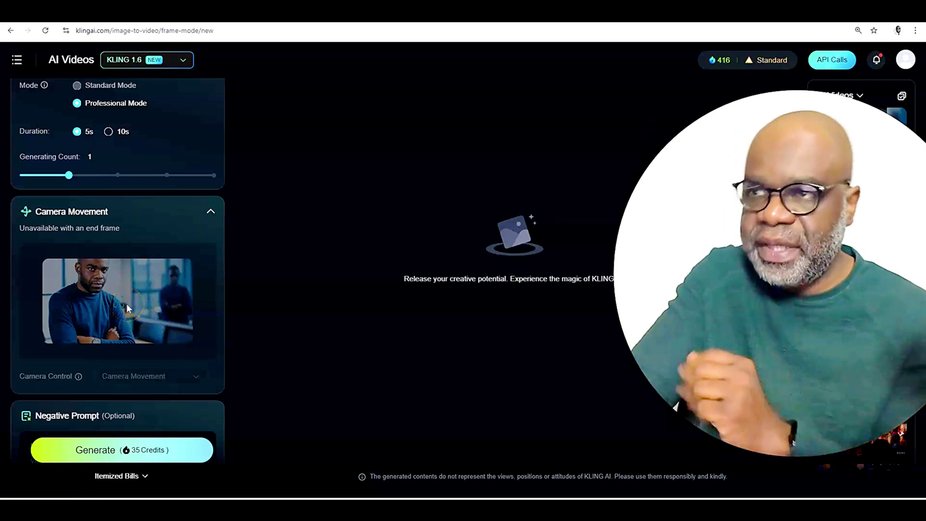
scroll(150, 308, "down", 2)
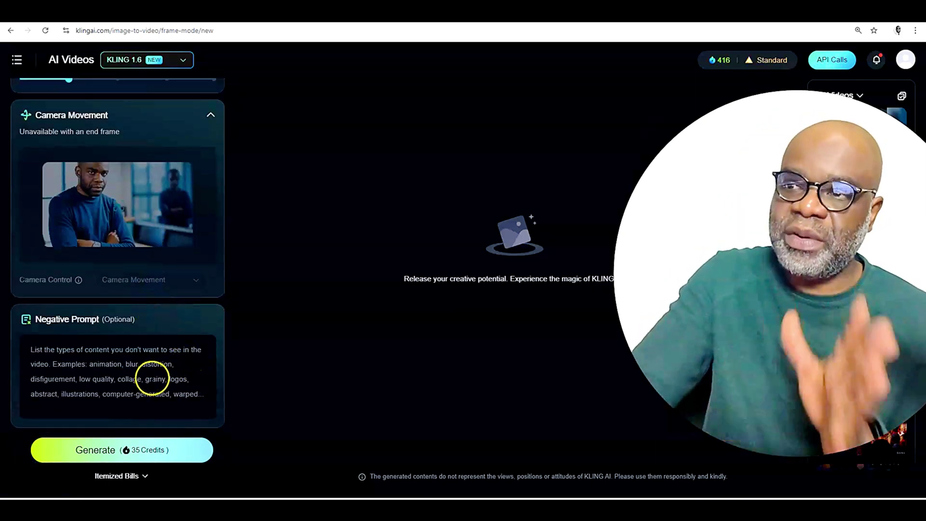
scroll(153, 379, "up", 4)
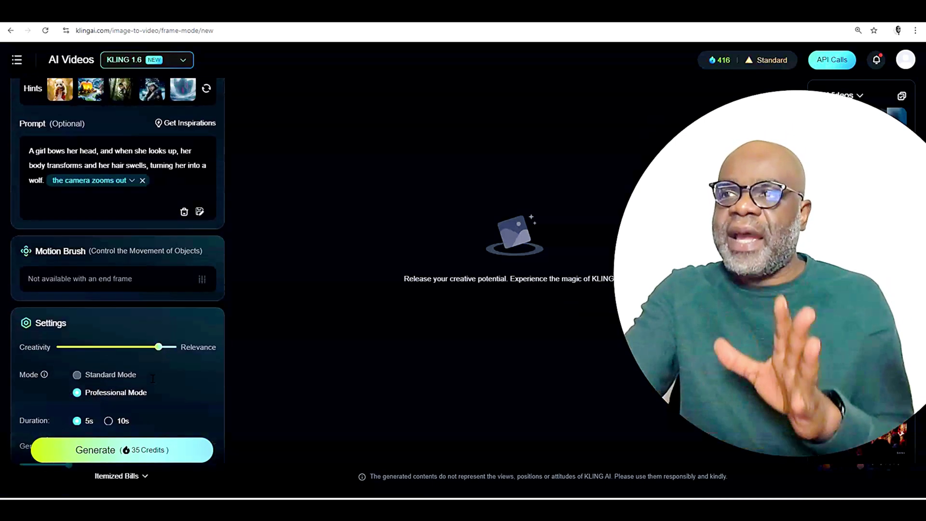
scroll(151, 377, "up", 5)
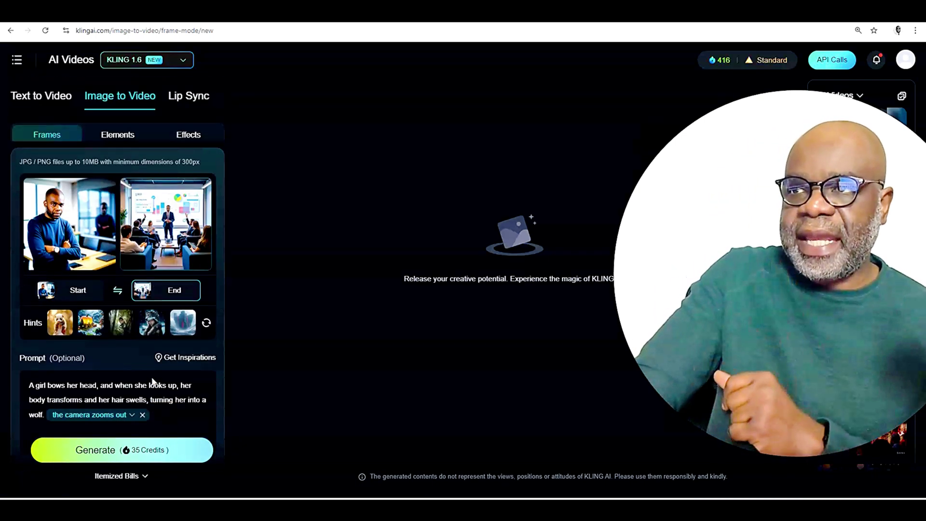
scroll(201, 253, "down", 2)
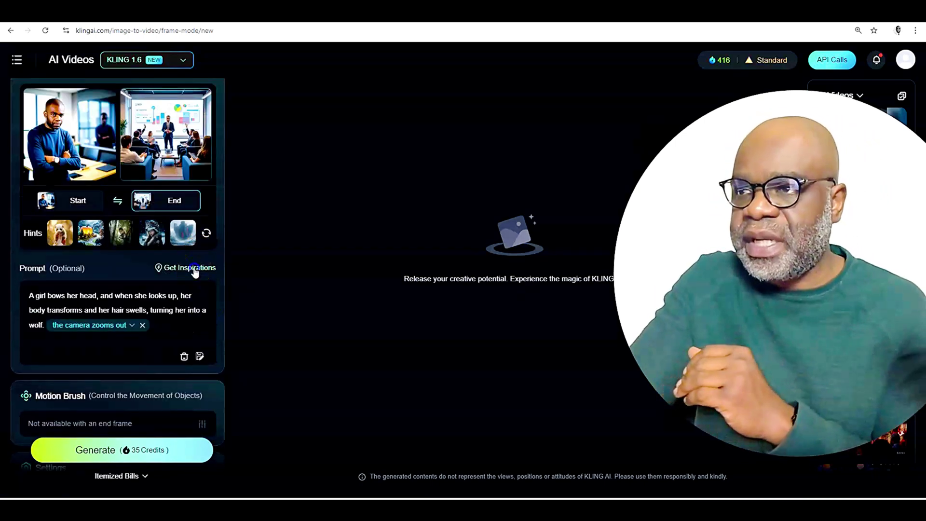
Browse the Prompt Dictionary's lens, shot-type, lighting, frame and atmosphere presets
left_click(192, 267)
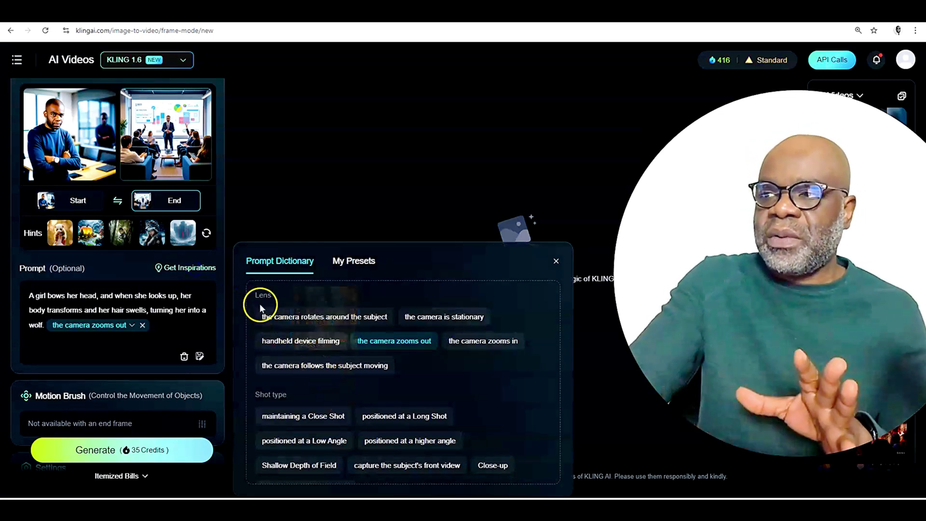
mouse_move(376, 323)
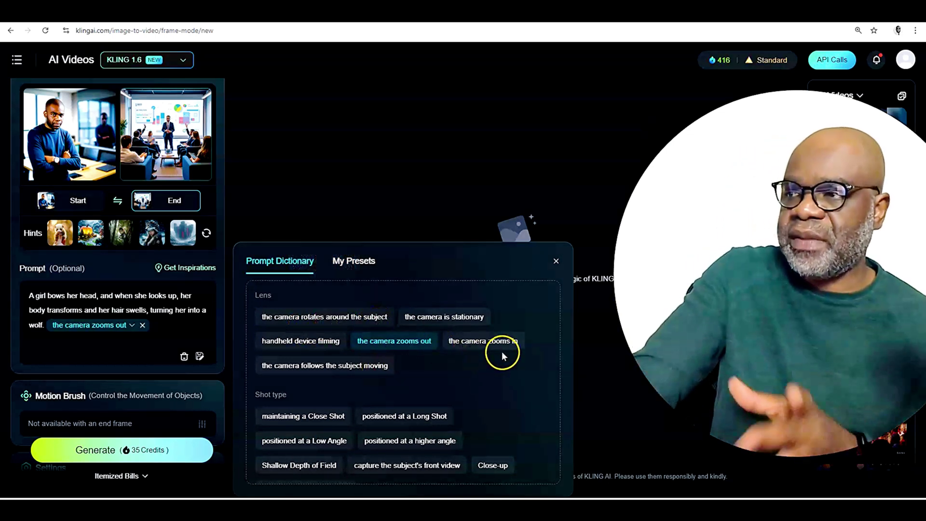
scroll(376, 379, "down", 2)
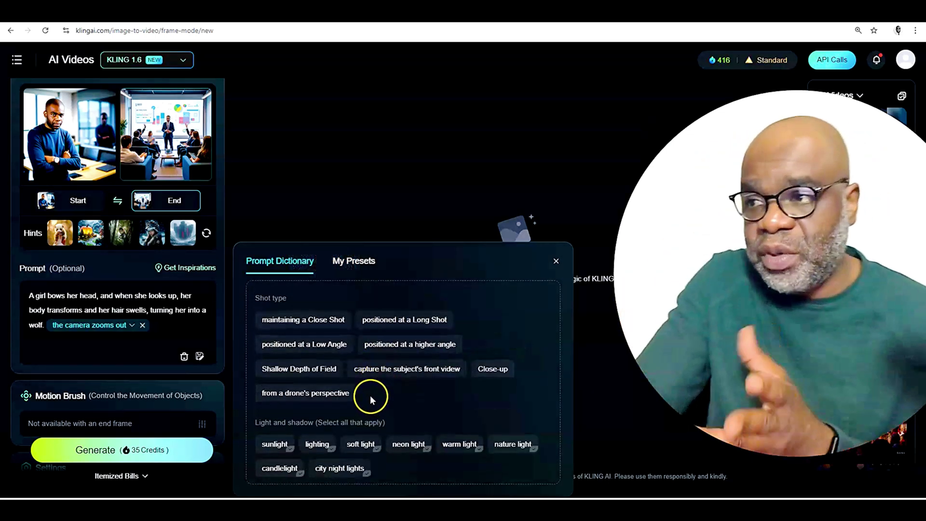
scroll(370, 398, "down", 2)
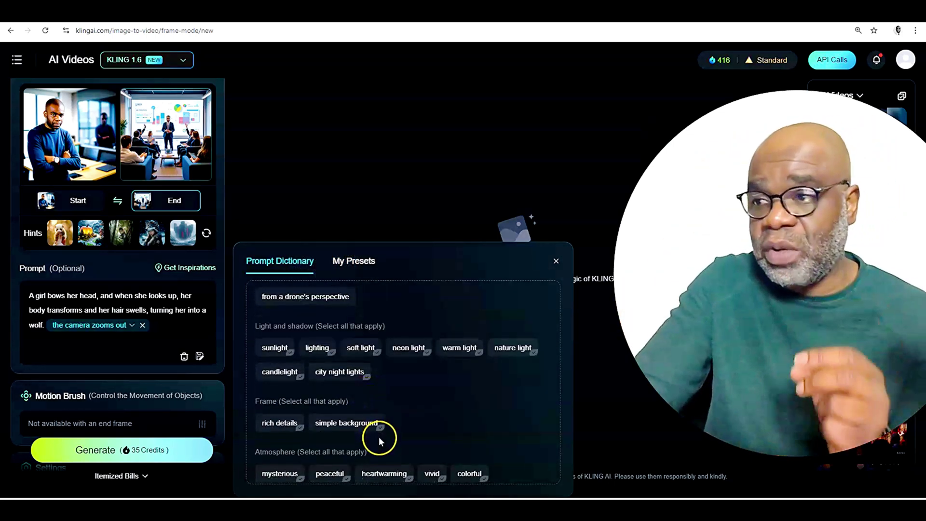
scroll(379, 436, "down", 1)
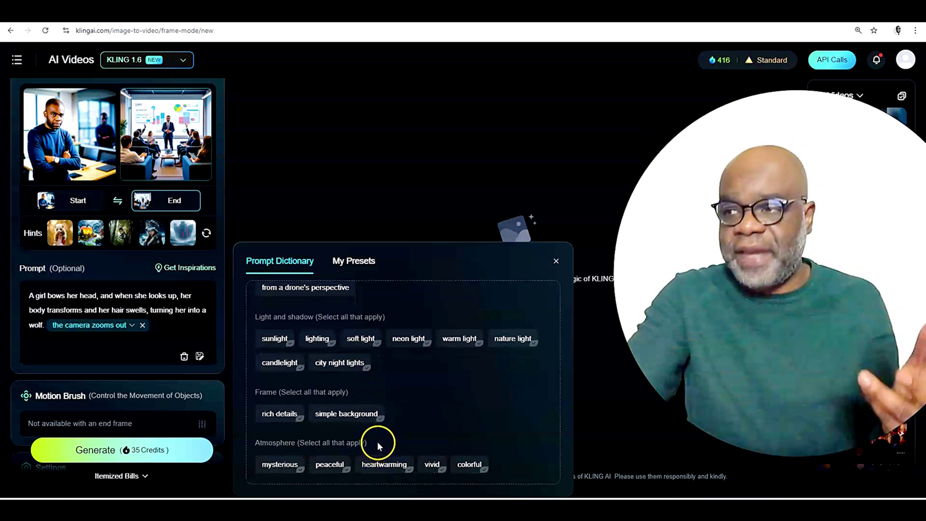
scroll(383, 428, "up", 4)
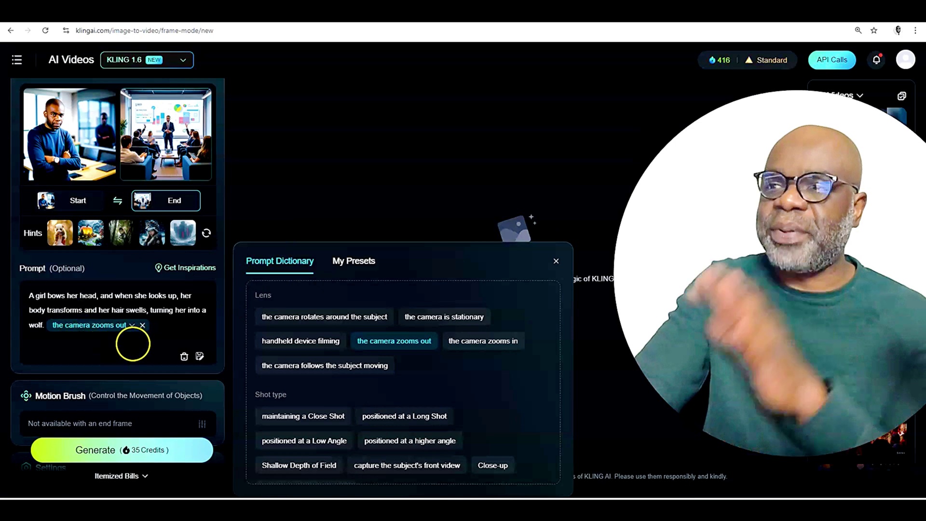
left_click(136, 337)
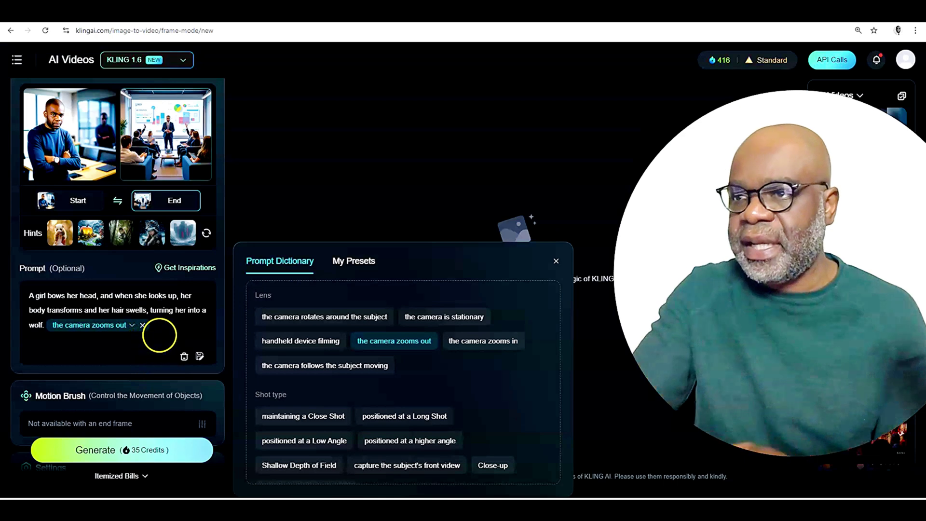
Replace the girl-to-wolf prompt with a pasted description of the man walking to training and presenting
left_click_drag(159, 335, 38, 293)
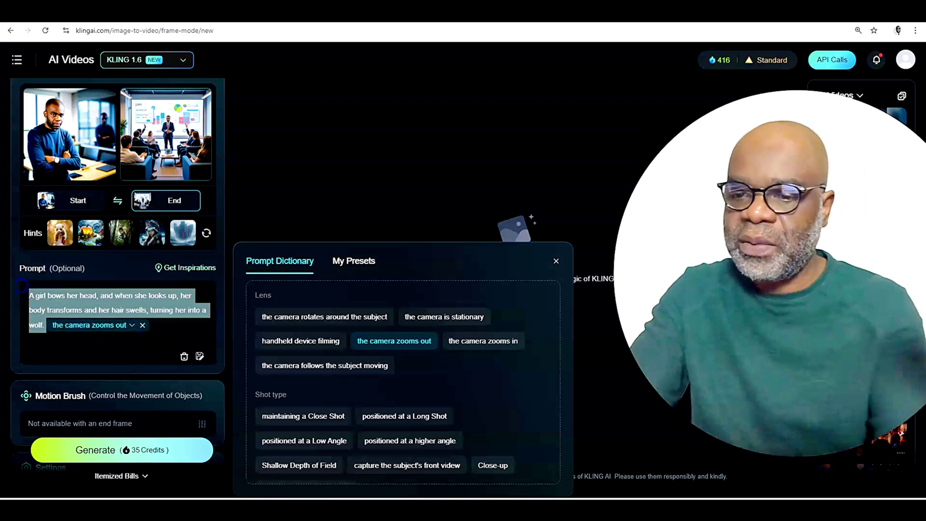
key("BackSpace")
type("The image transitions from the guy walking and going to training where he is presenting and standing in front of crowd.")
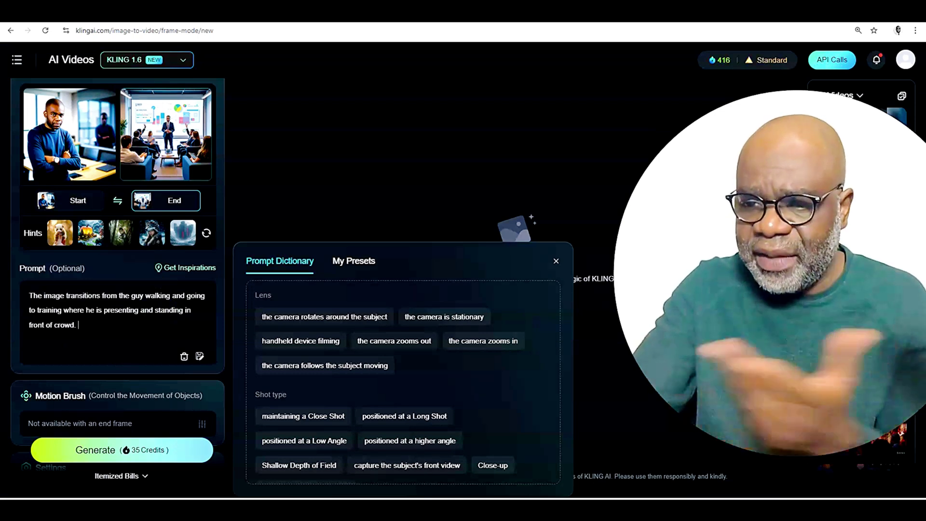
scroll(154, 271, "down", 7)
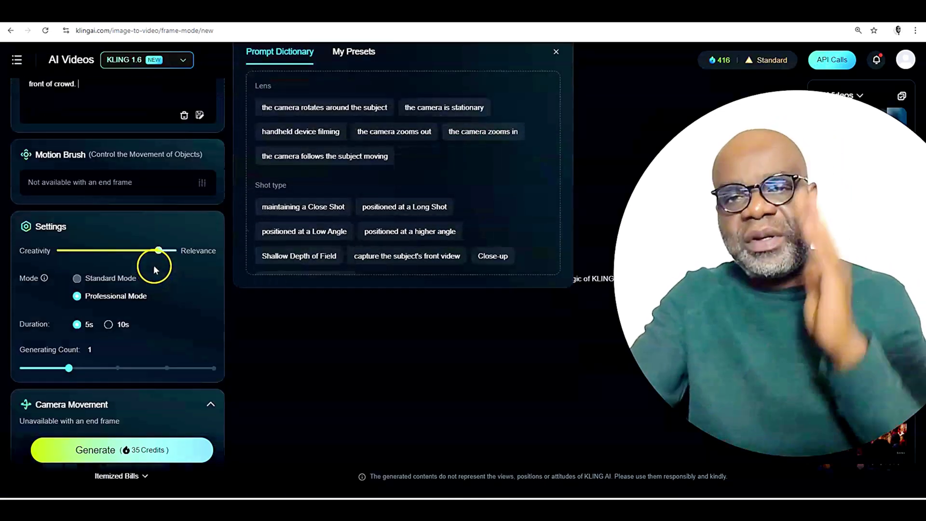
Scroll down to the empty Negative Prompt box and place the cursor in it
scroll(147, 267, "down", 4)
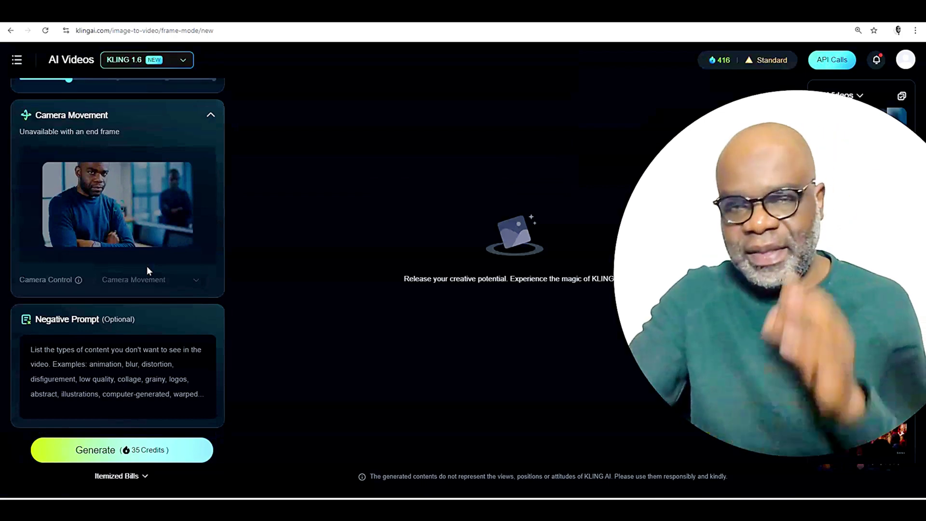
left_click(97, 361)
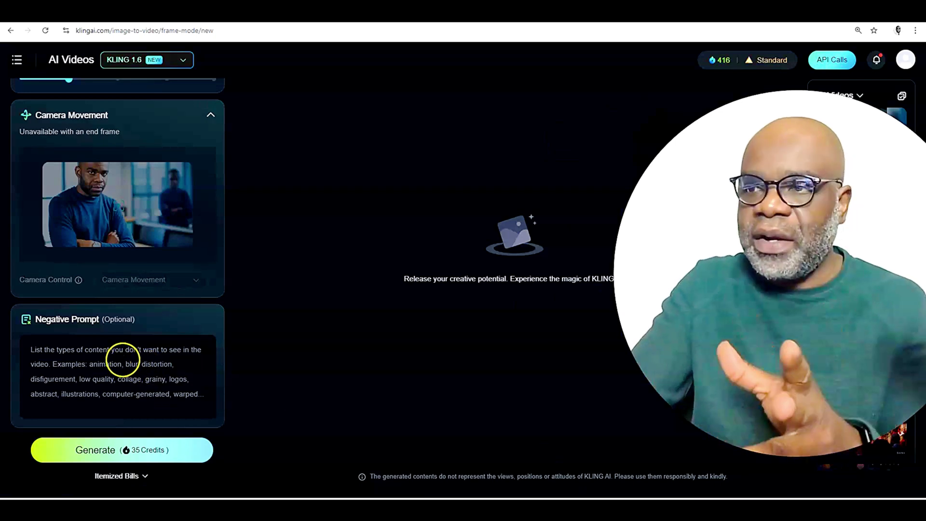
left_click(123, 360)
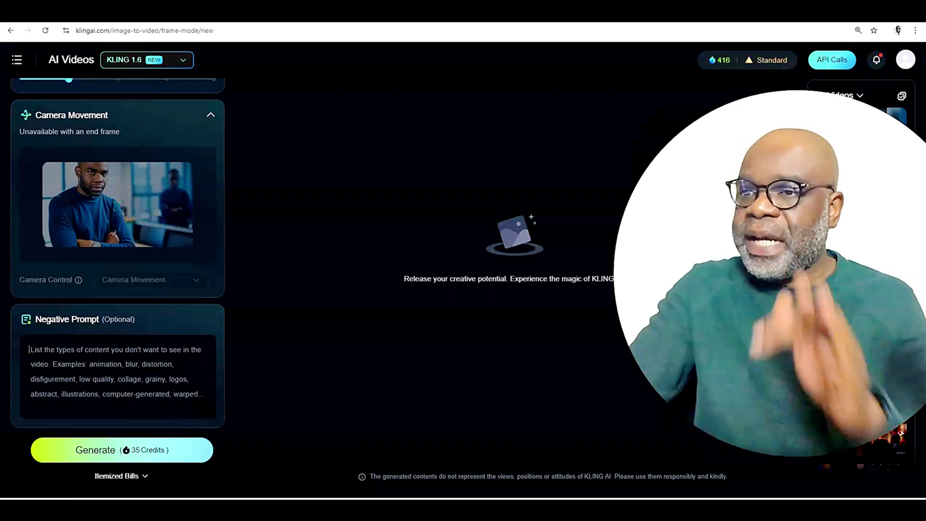
Paste the negative prompt: distortion, blurry, morphing, low quality, artifacts, pixelated, out of focus
type("distortion, blurry, morphing, graining, inconsistency with the text, low quality, artifacts, deformed, multiple appendages, grainy, distorted, pixelated, anime-like, cartoonish, static, flat, out of focus, unclear,")
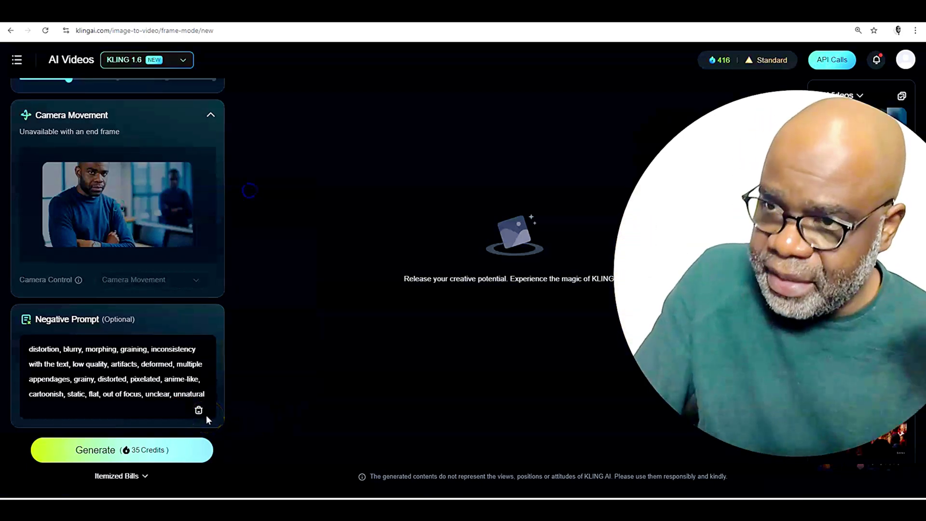
left_click(182, 392)
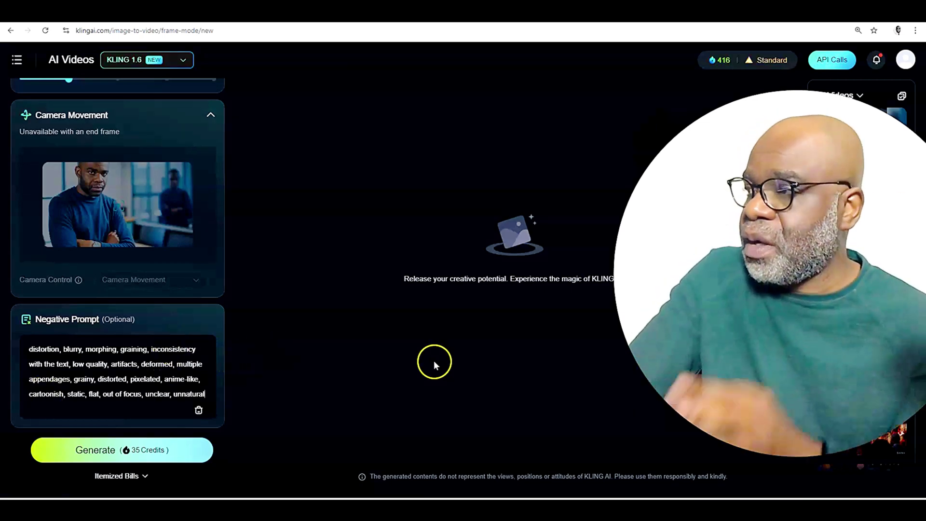
scroll(221, 371, "up", 4)
scroll(197, 365, "up", 6)
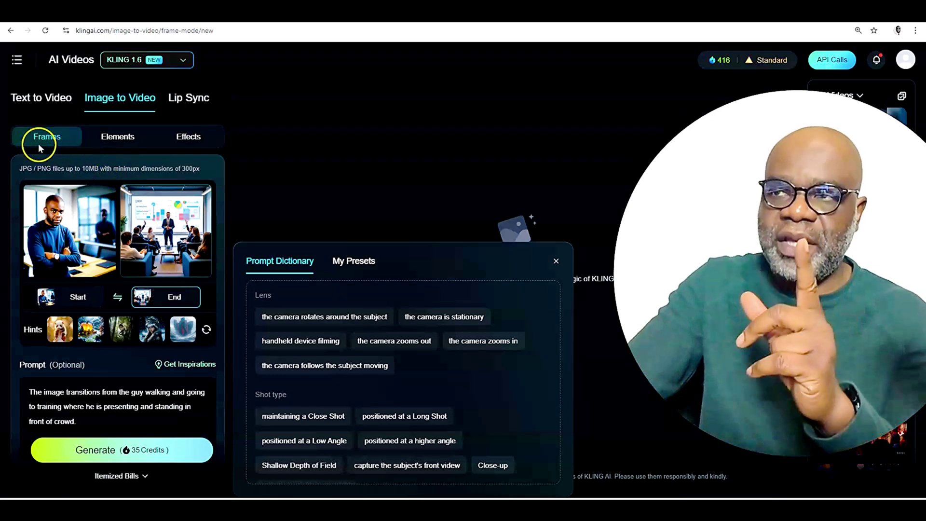
scroll(135, 295, "down", 2)
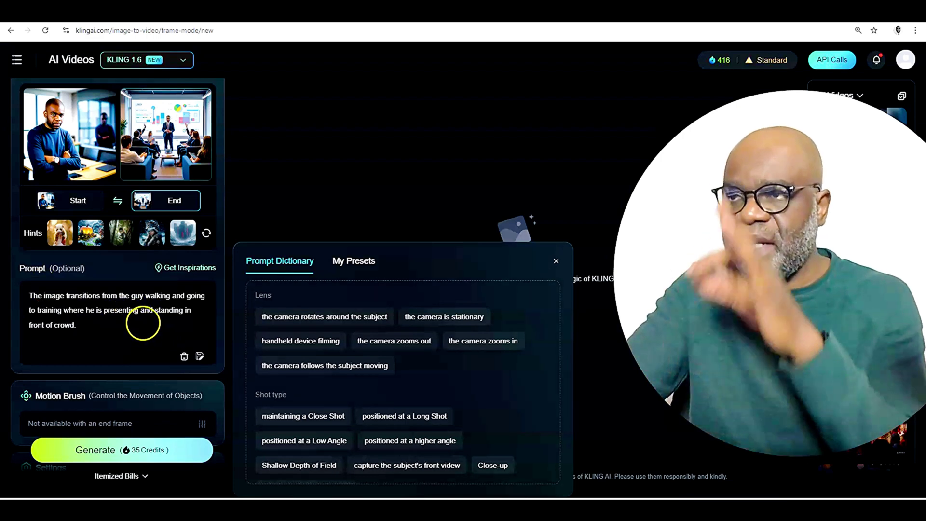
scroll(142, 321, "down", 1)
scroll(133, 318, "down", 2)
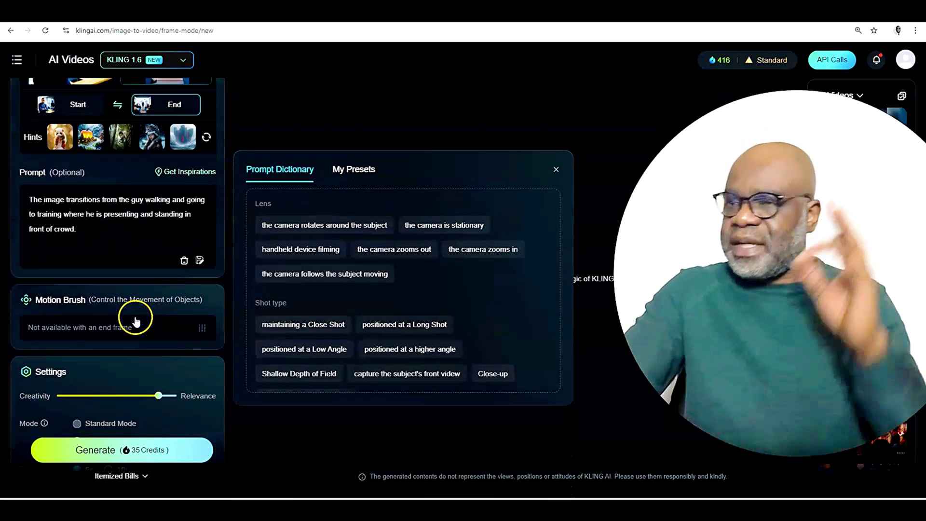
scroll(122, 350, "down", 2)
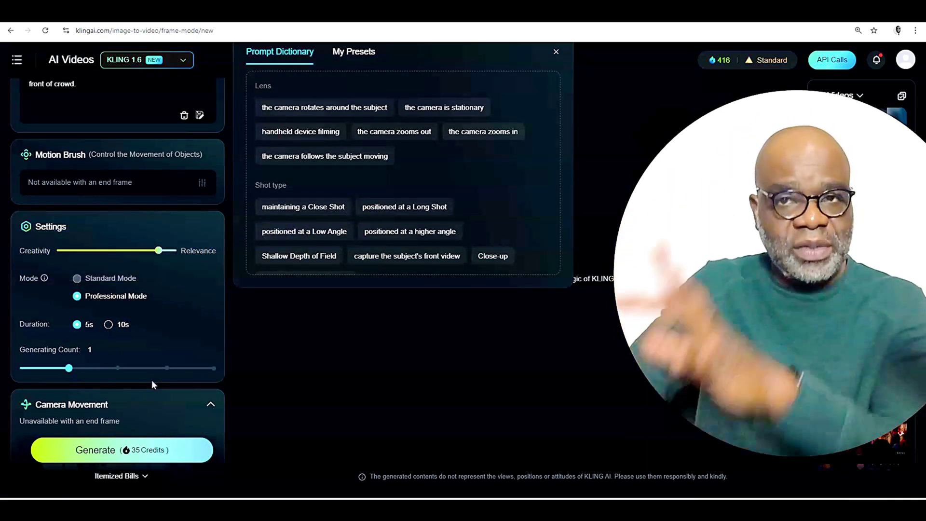
scroll(163, 331, "down", 3)
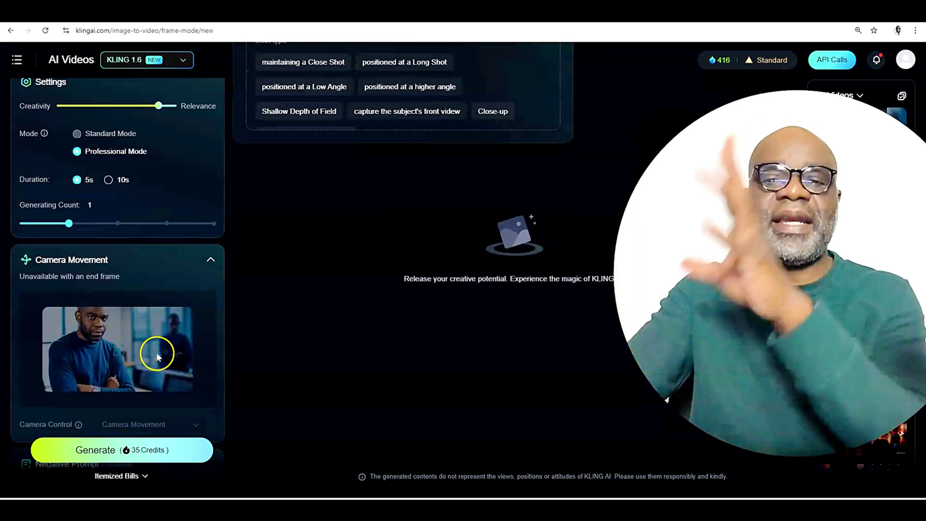
scroll(160, 353, "down", 3)
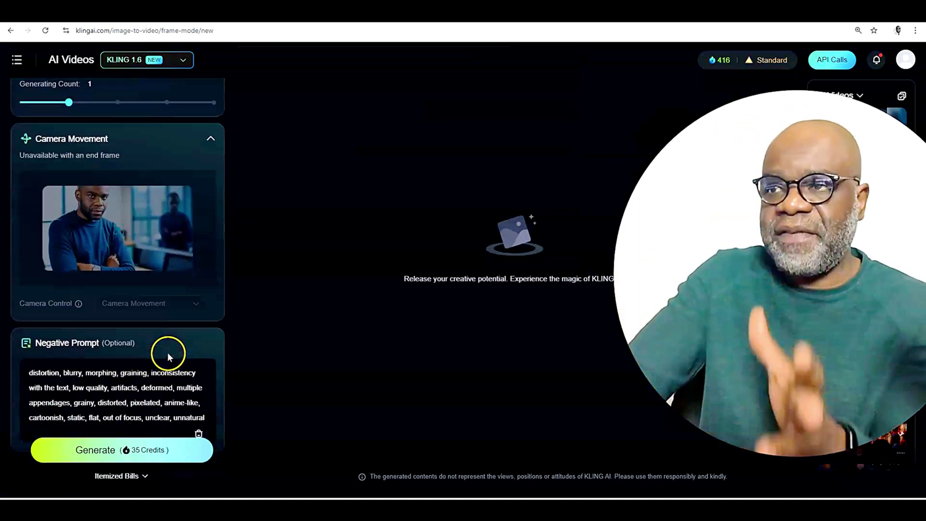
scroll(167, 352, "down", 1)
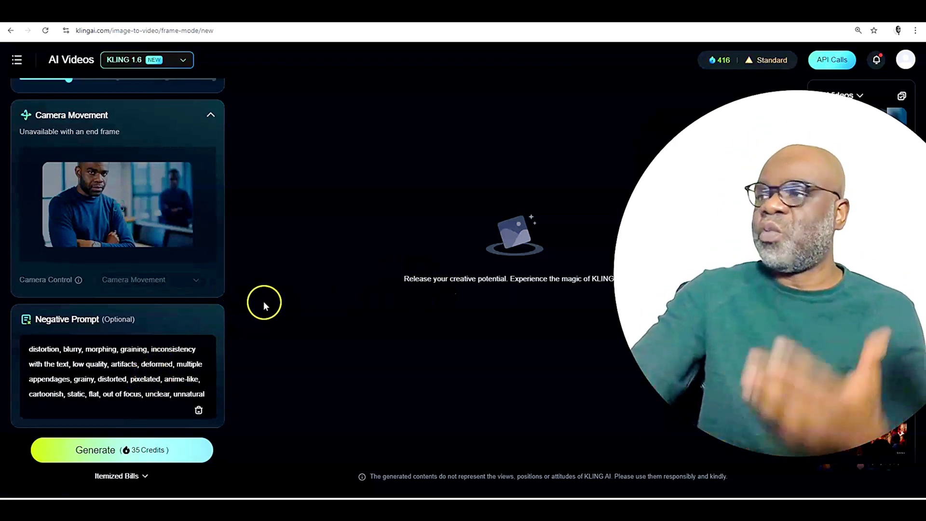
Generate the 5-second transition video for 35 credits
left_click(155, 450)
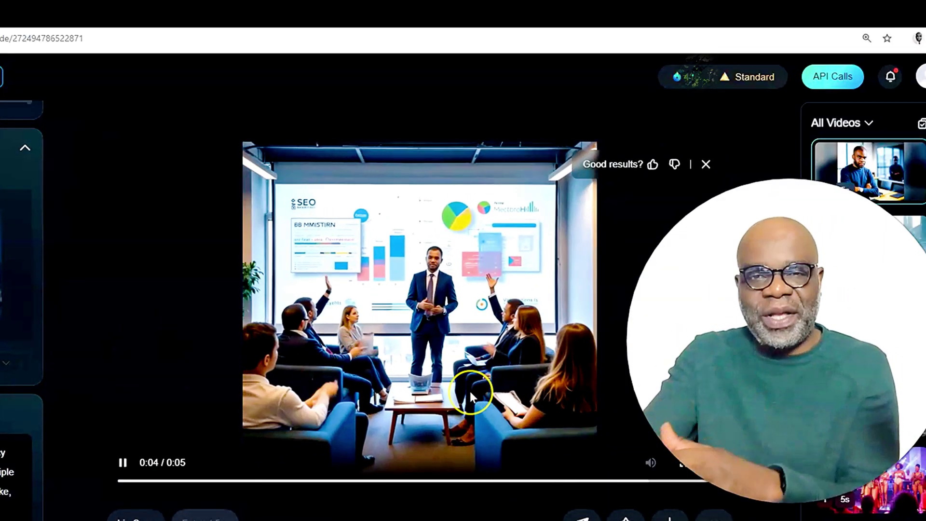
Replay the generated clip from the start via its All Videos thumbnail
left_click(464, 372)
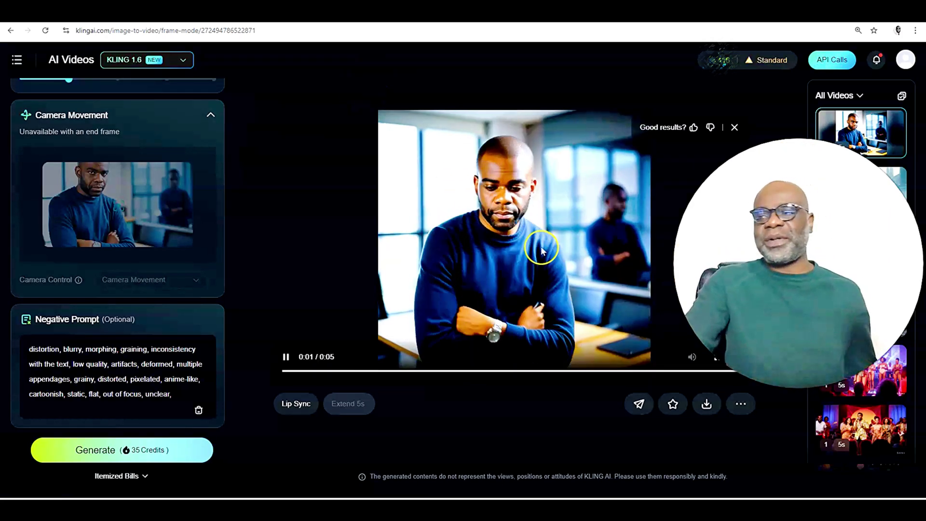
mouse_move(708, 399)
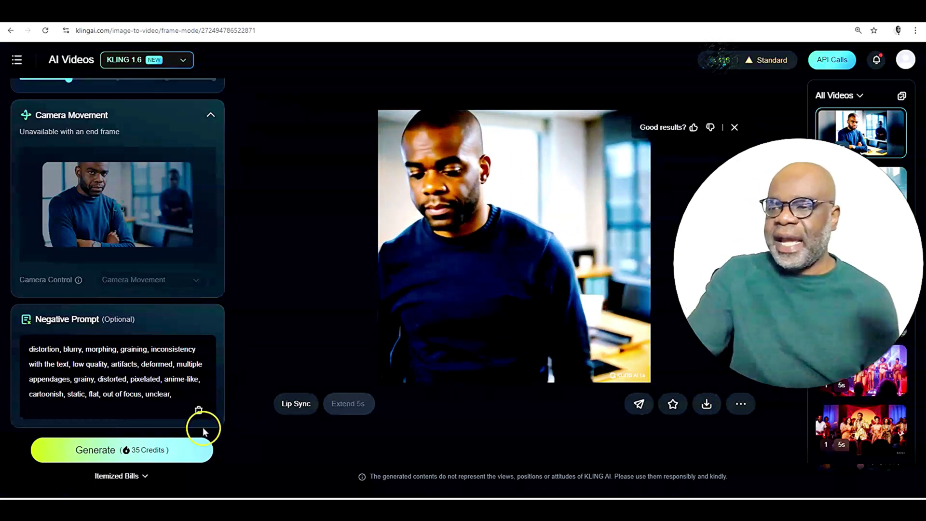
mouse_move(138, 479)
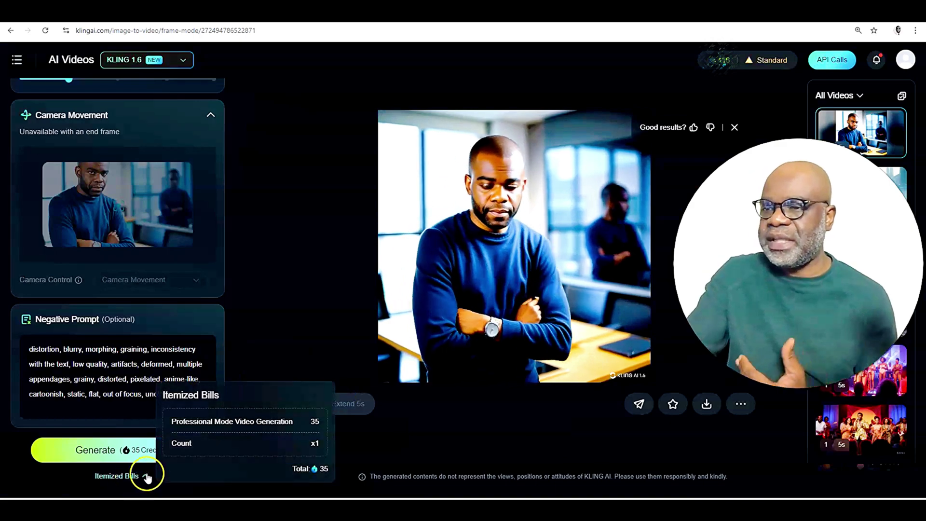
scroll(129, 384, "down", 1)
scroll(131, 282, "up", 4)
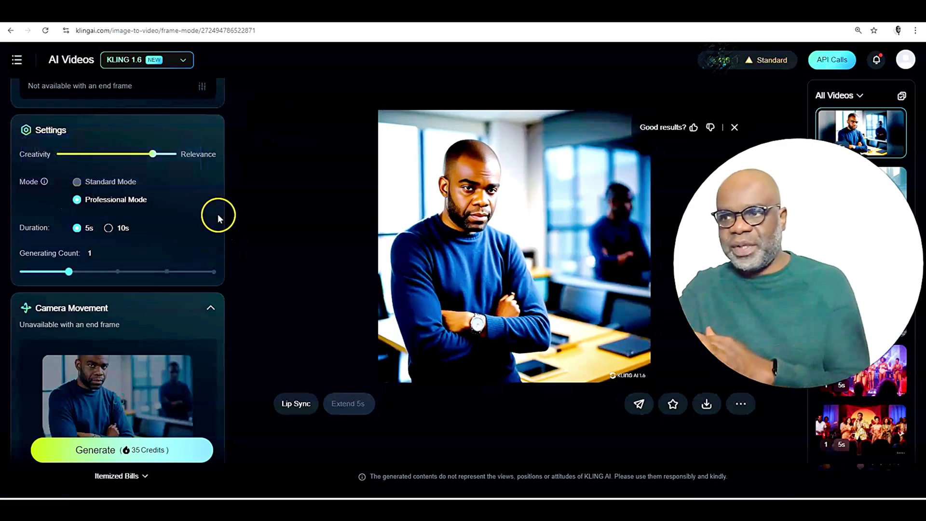
mouse_move(73, 185)
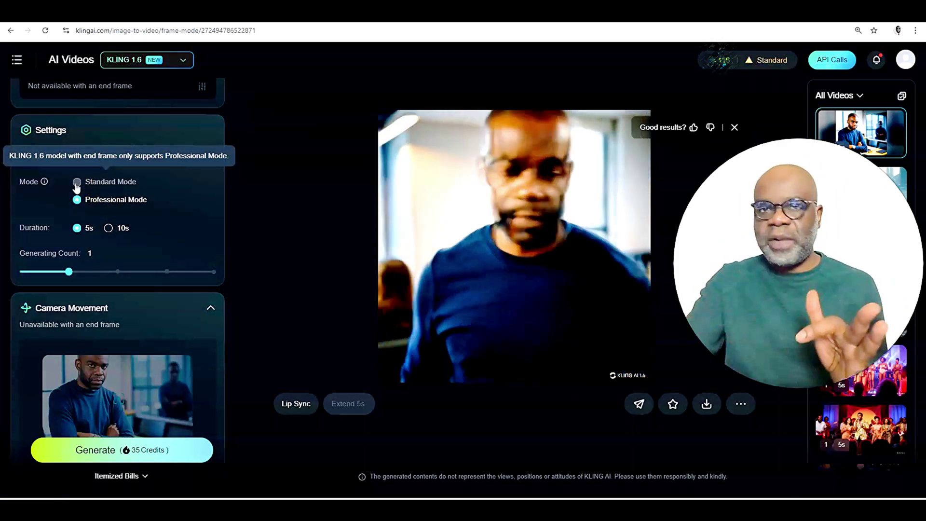
left_click(107, 203)
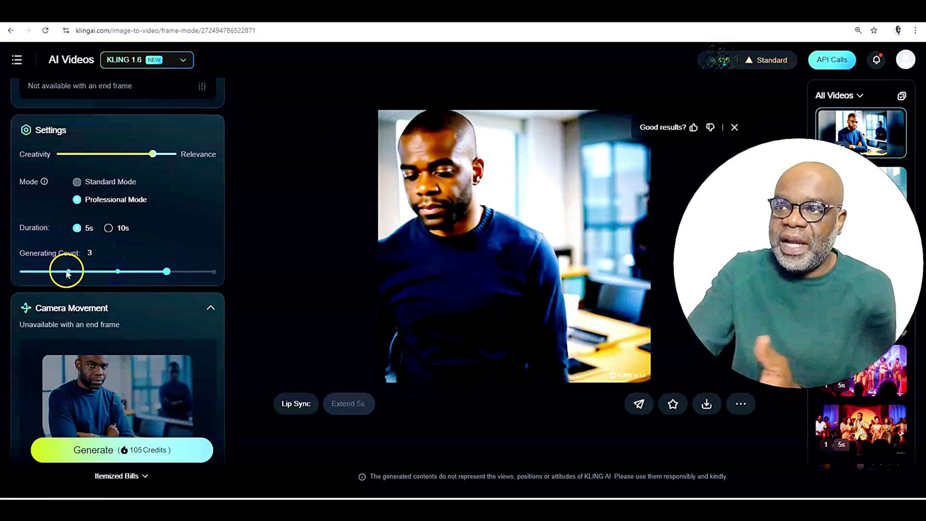
mouse_move(76, 181)
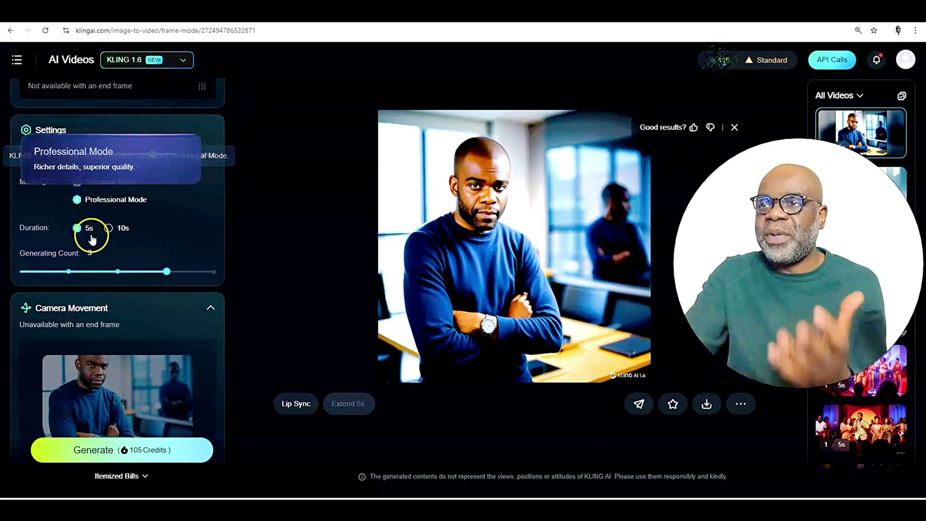
left_click(69, 272)
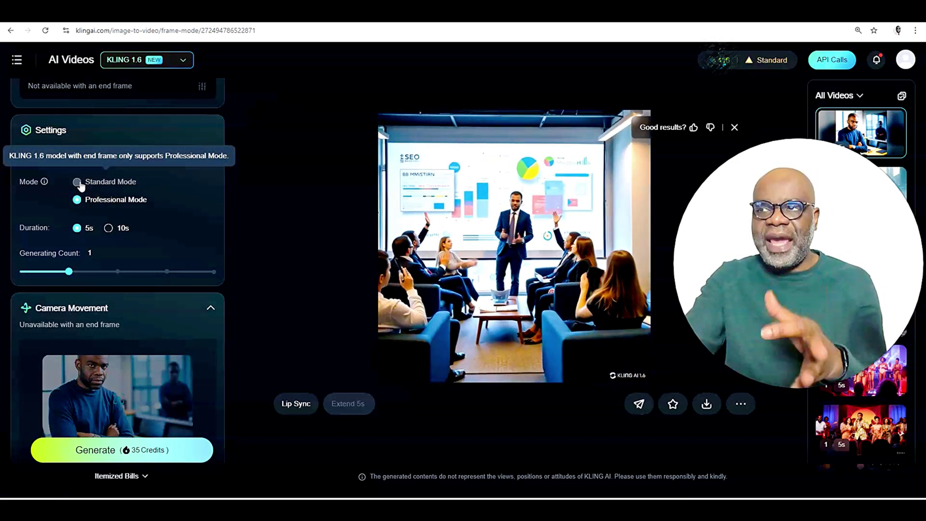
left_click(80, 200)
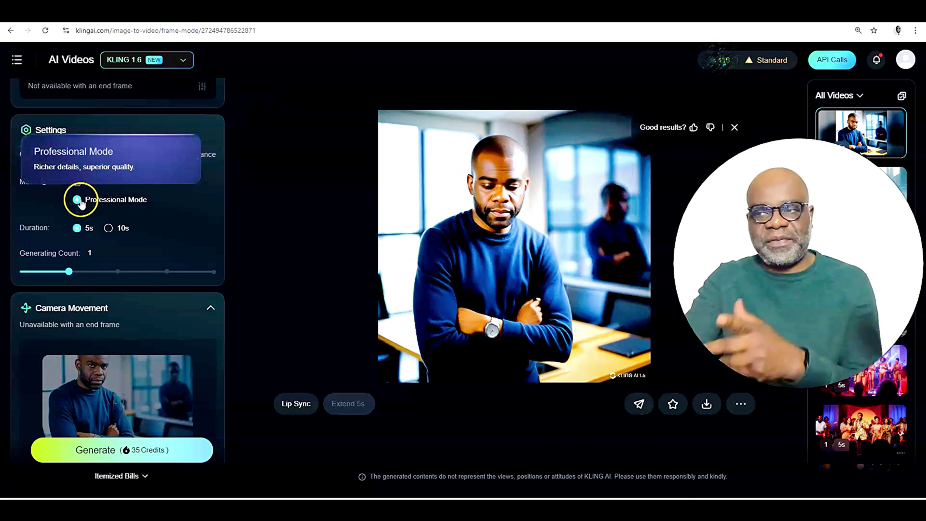
left_click(117, 458)
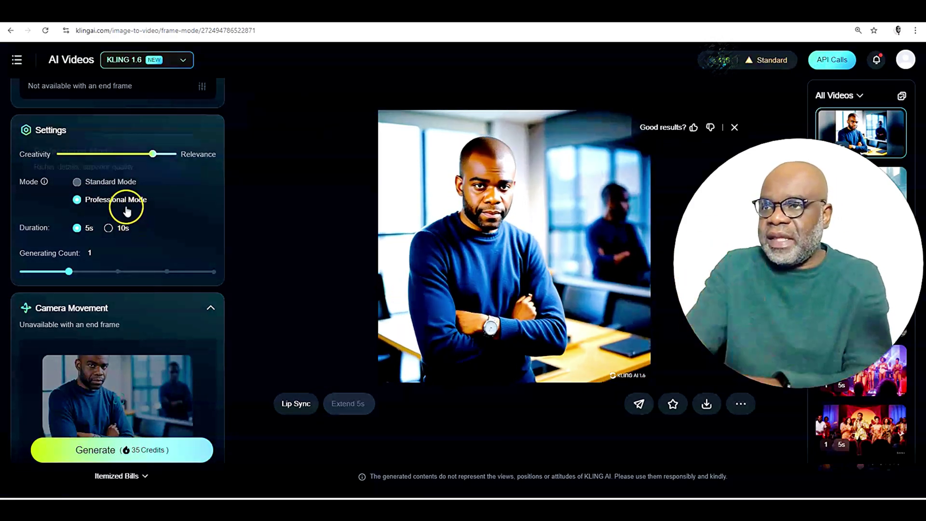
scroll(149, 369, "down", 3)
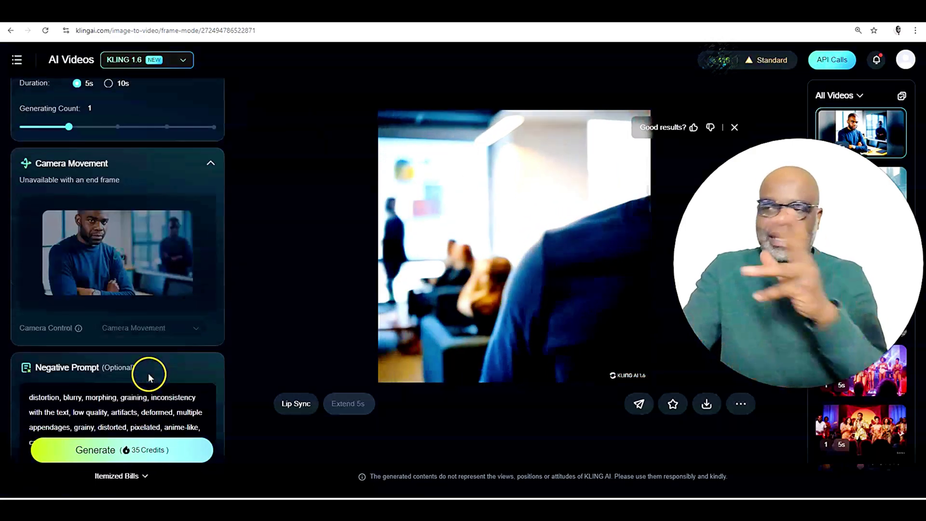
scroll(122, 297, "up", 4)
scroll(121, 288, "down", 3)
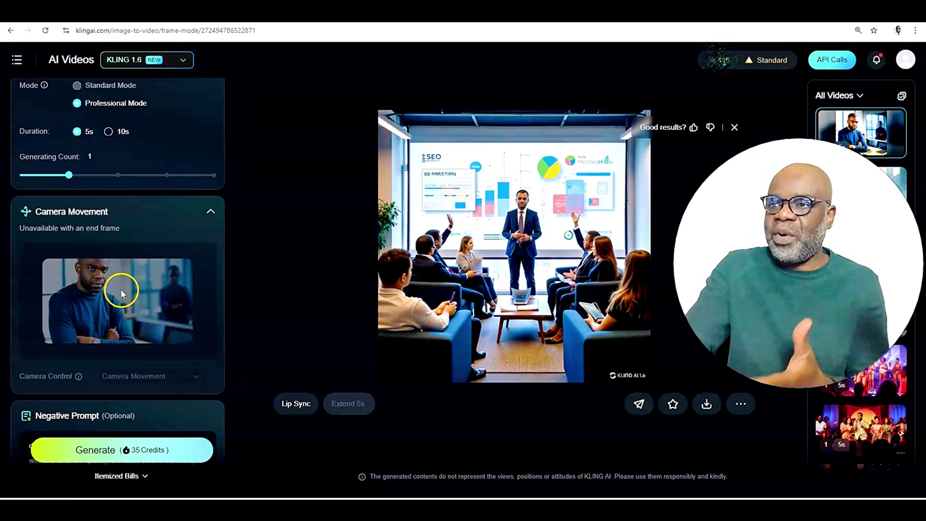
scroll(143, 310, "down", 2)
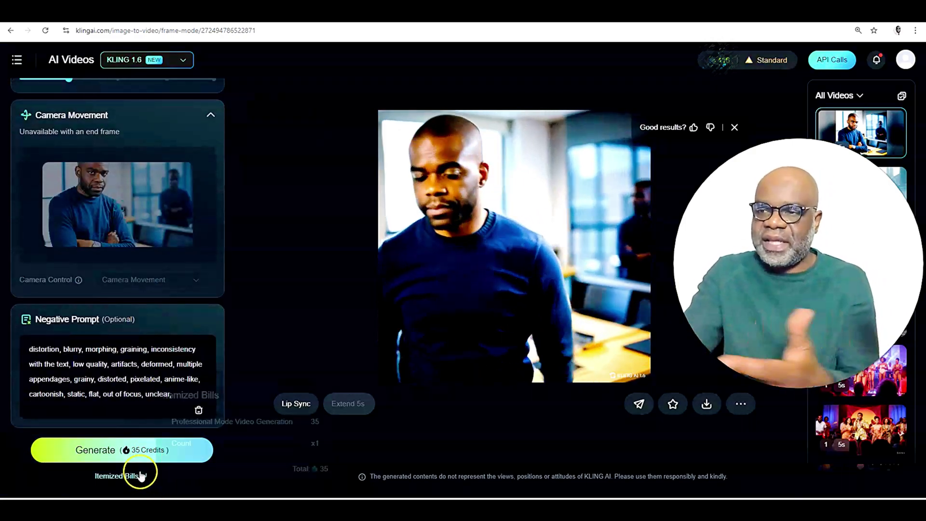
left_click(138, 474)
scroll(172, 293, "up", 6)
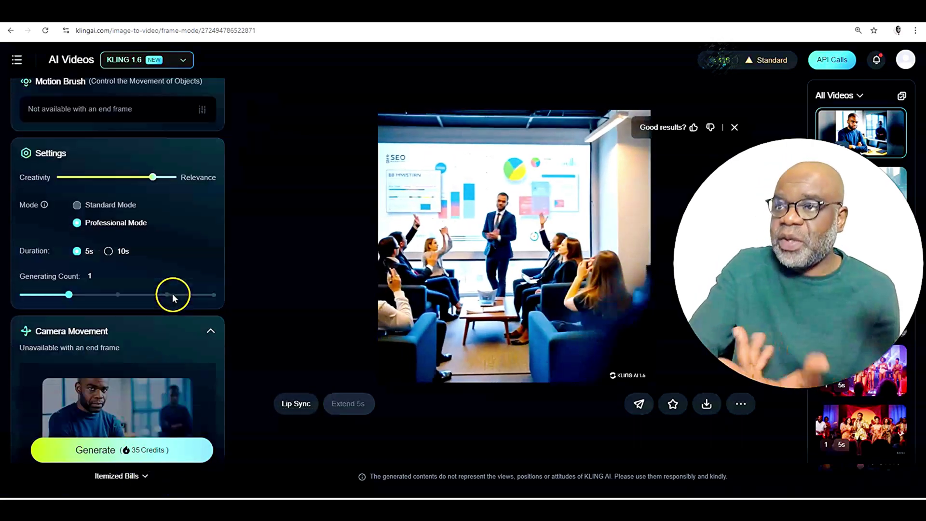
scroll(161, 276, "up", 3)
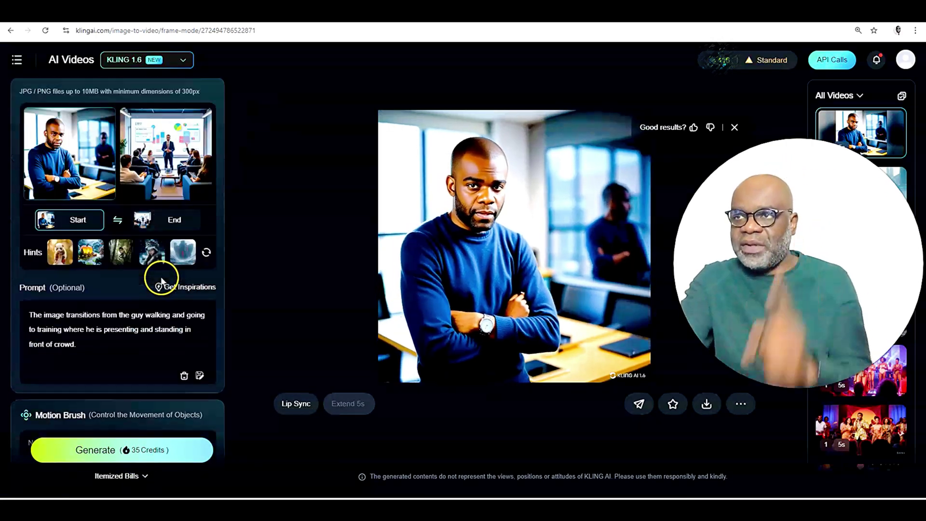
Reveal the finished 5-second clip's download choices, with or without watermark
mouse_move(162, 280)
scroll(162, 281, "down", 4)
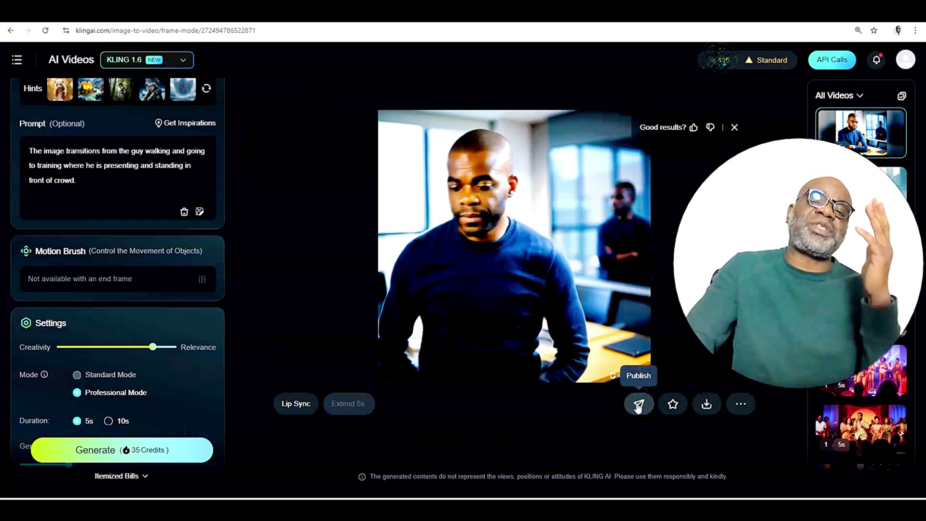
mouse_move(705, 404)
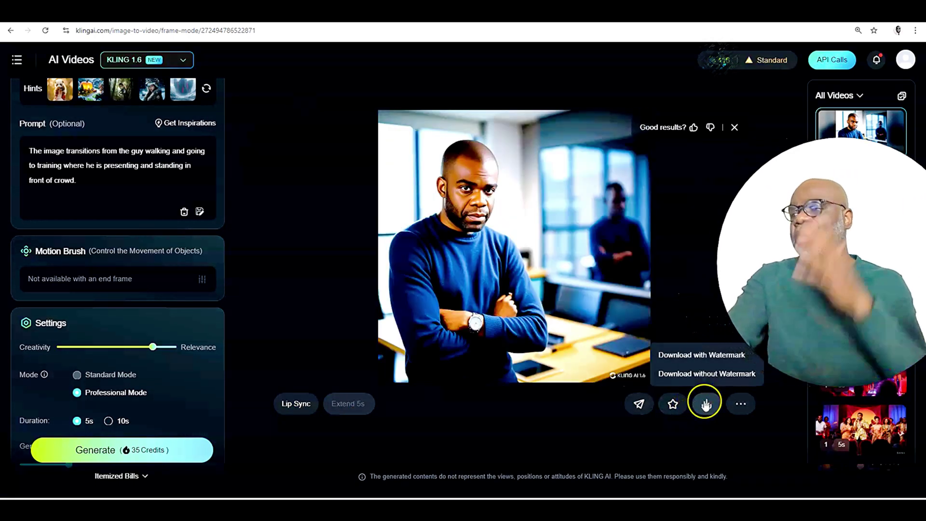